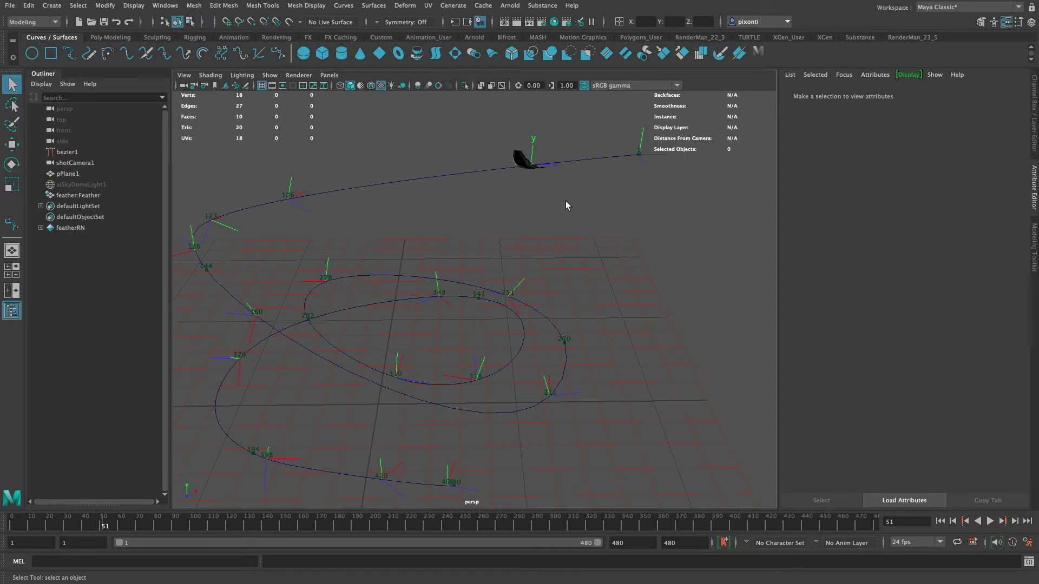
- Return the animation to frame 1 and play it briefly to check how the feather behaves at the start
left_click_drag(58, 528, 10, 517)
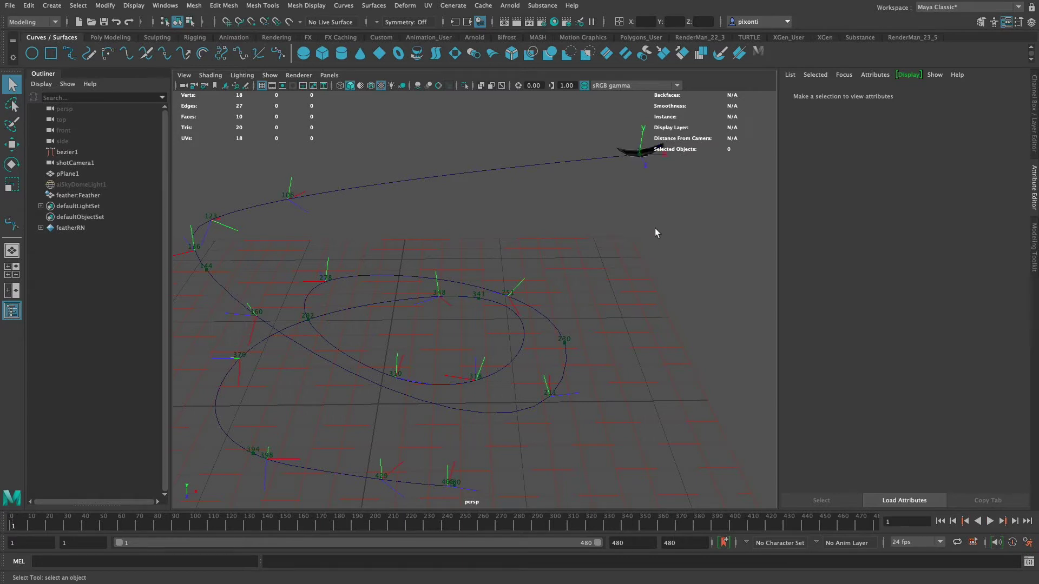
left_click_drag(655, 229, 657, 348, "alt")
middle_click_drag(661, 346, 689, 303, "alt")
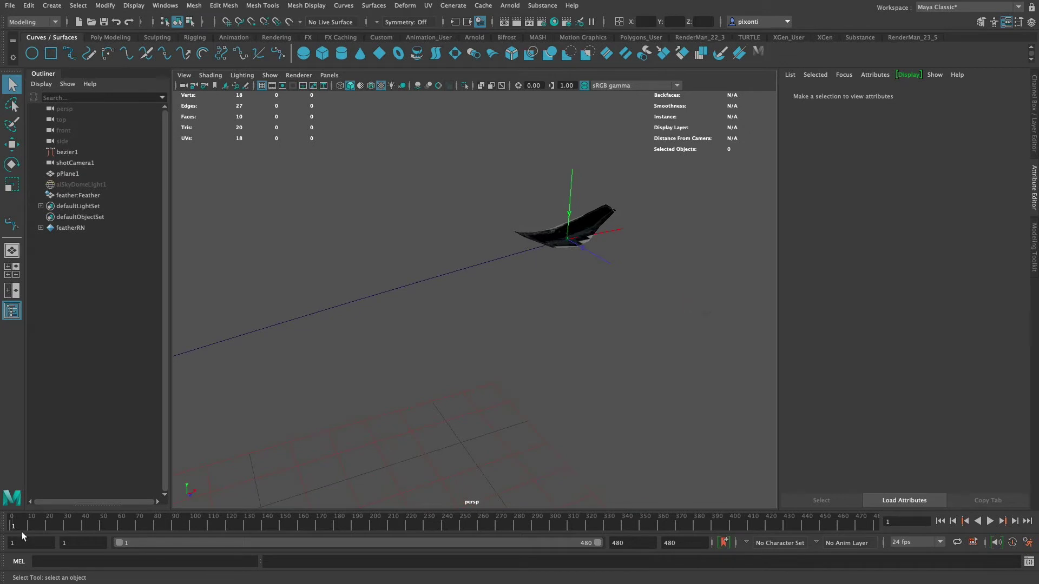
key("alt+v")
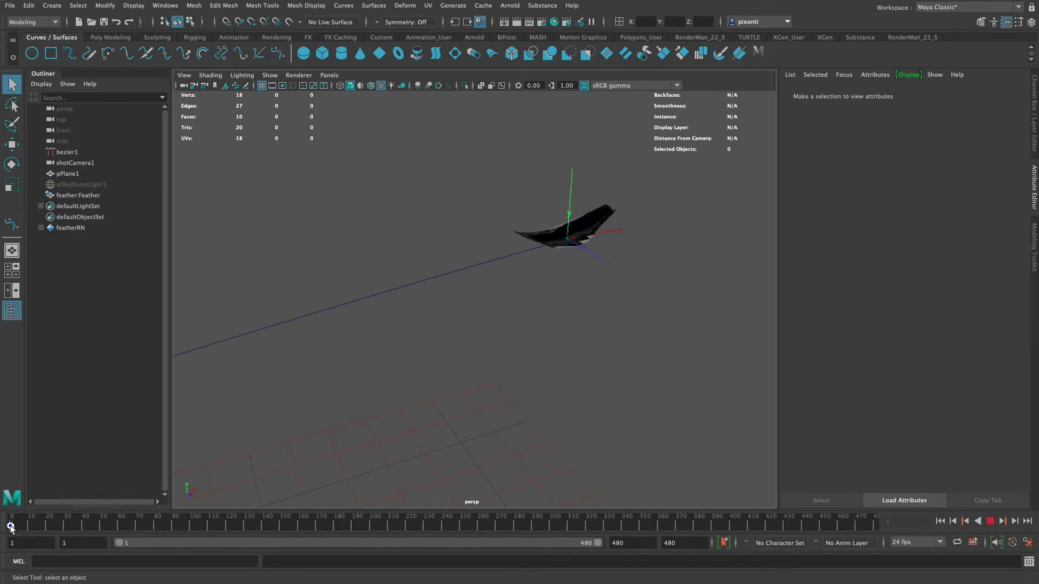
key("alt+v")
- Select the feather and examine its Rotate X, Y and Z channels and its motionPath1 attributes
left_click(1034, 131)
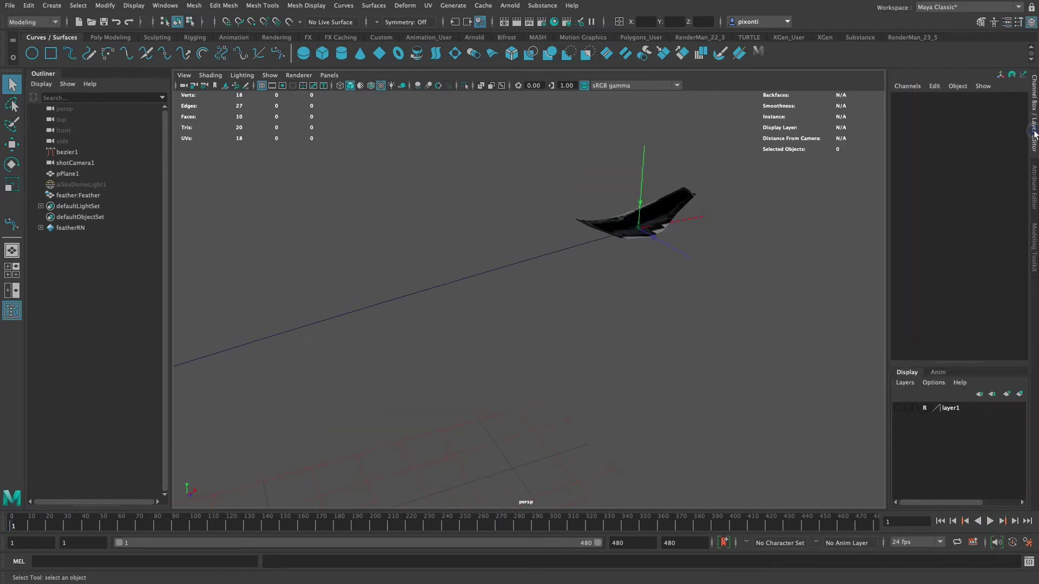
left_click(684, 197)
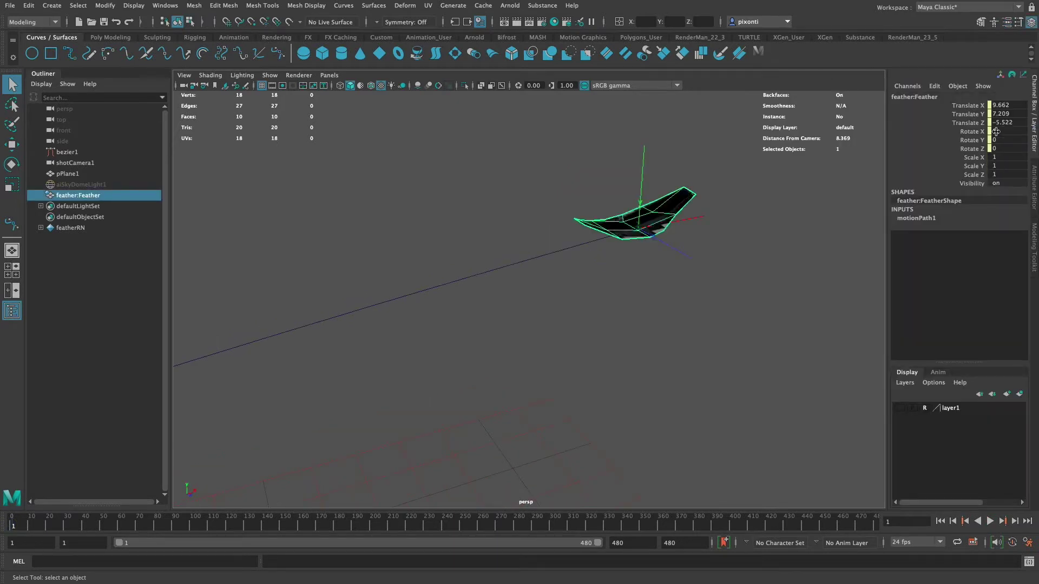
left_click_drag(981, 133, 981, 145)
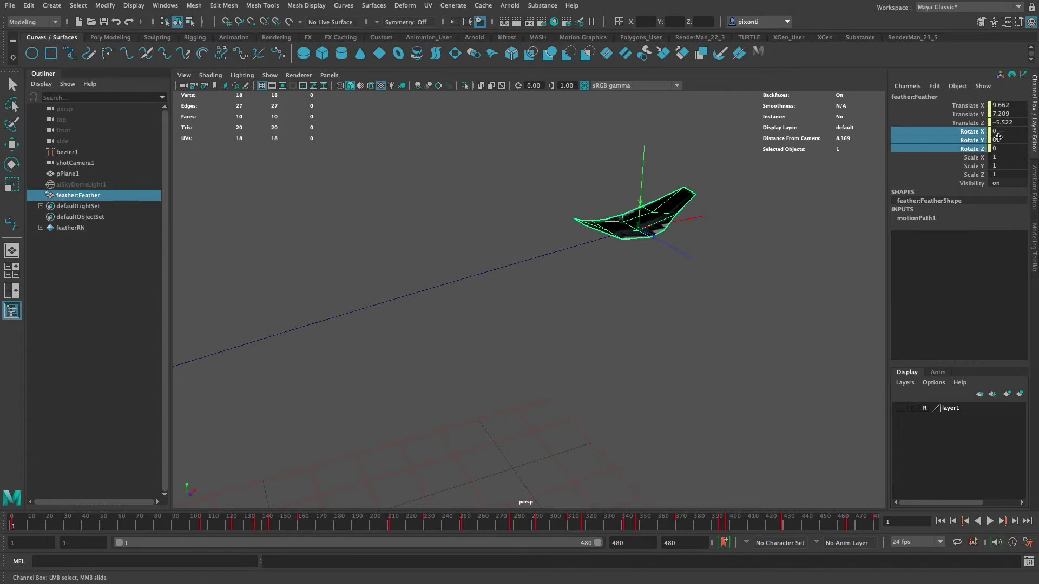
left_click(1035, 201)
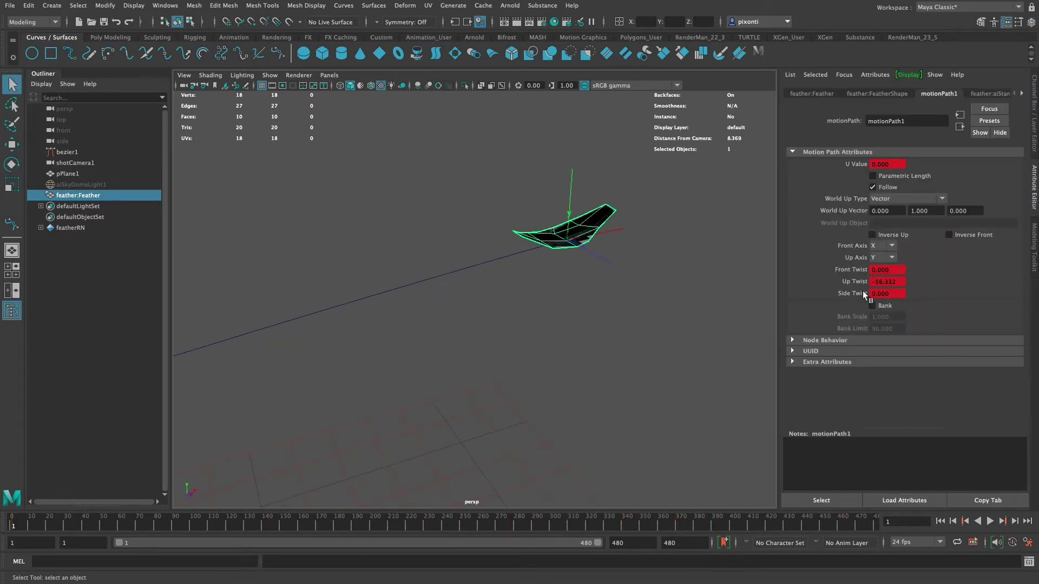
left_click(1032, 117)
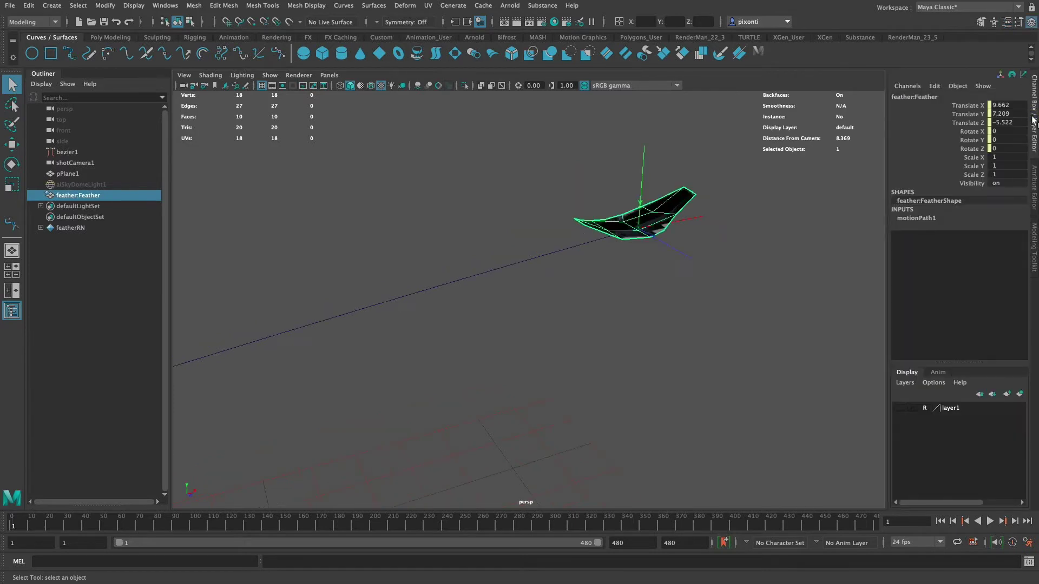
- Compare the feather's orientation and rotation values at frames 1 and 2, ending on frame 1
mouse_move(1002, 138)
left_click(11, 524)
left_click_drag(12, 526, 14, 528)
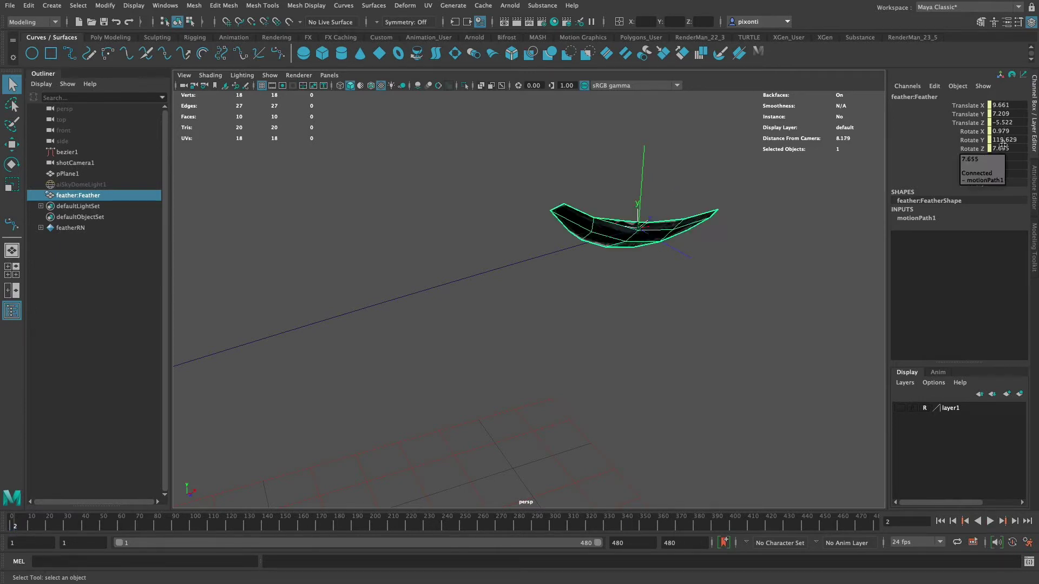
left_click_drag(14, 528, 13, 529)
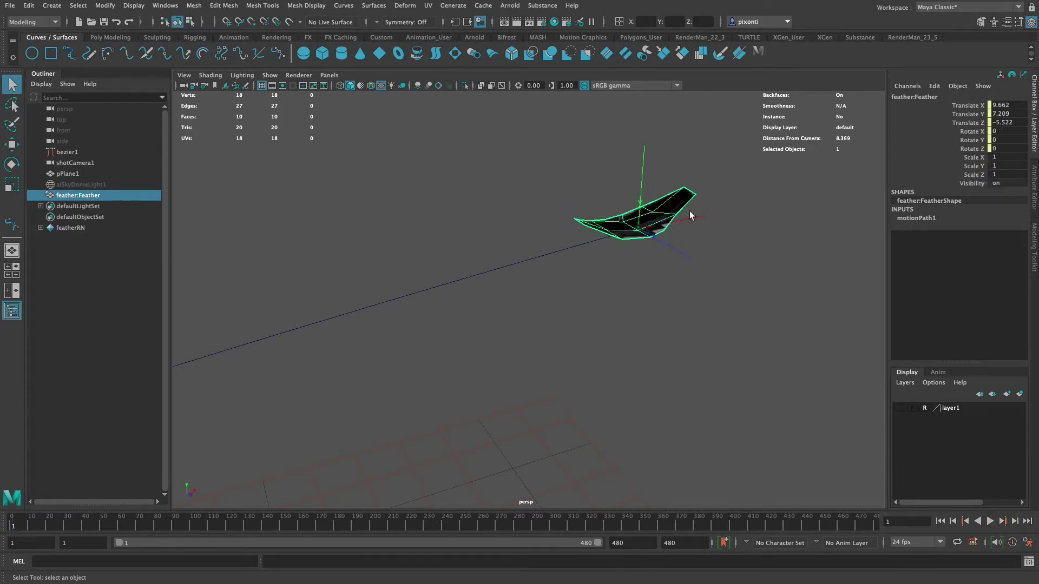
left_click_drag(690, 215, 594, 277, "alt")
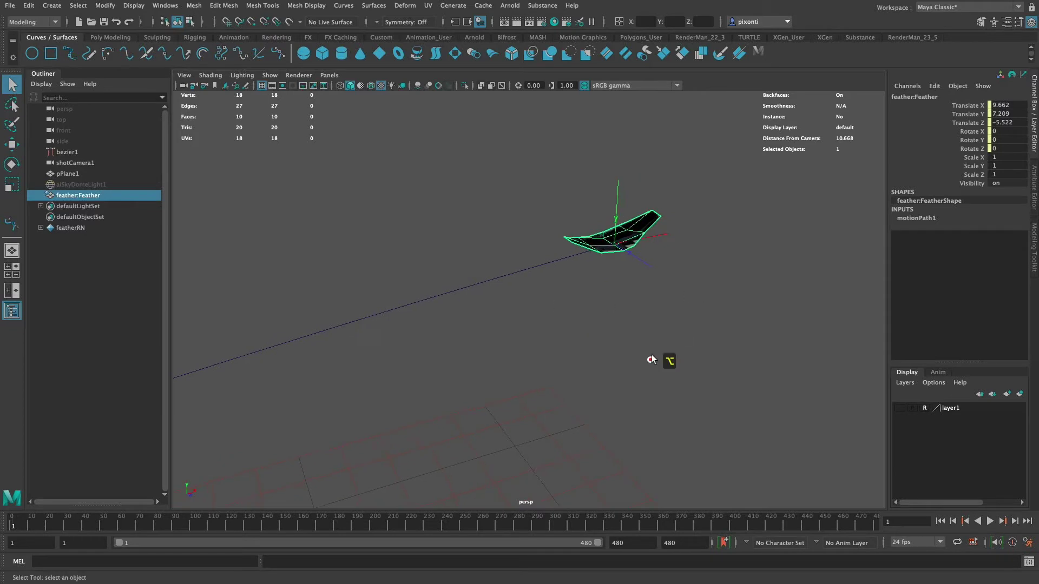
left_click_drag(682, 328, 669, 366, "alt")
right_click_drag(712, 325, 513, 368, "alt")
right_click_drag(675, 346, 606, 362, "alt")
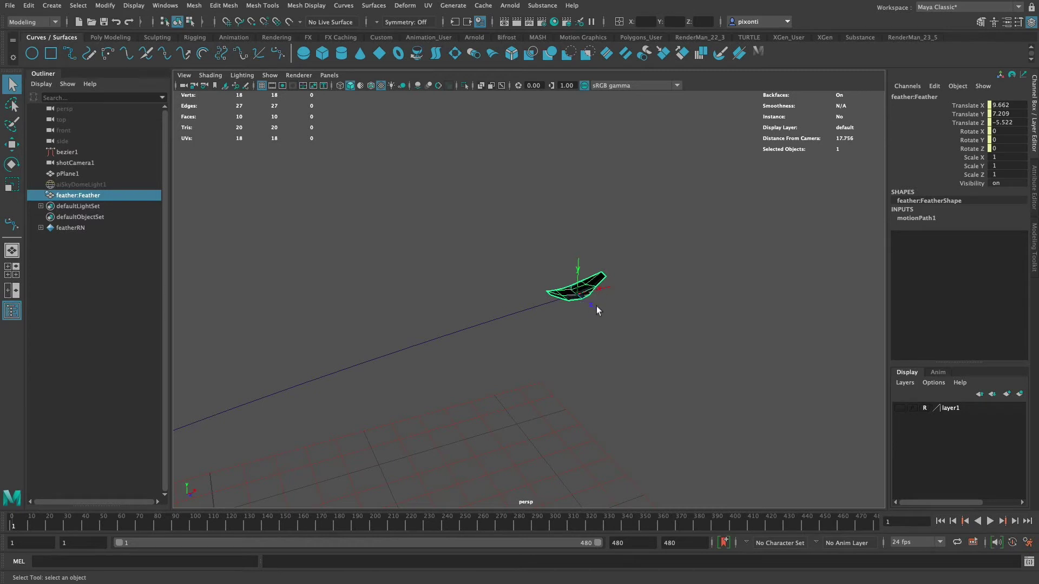
left_click(14, 530)
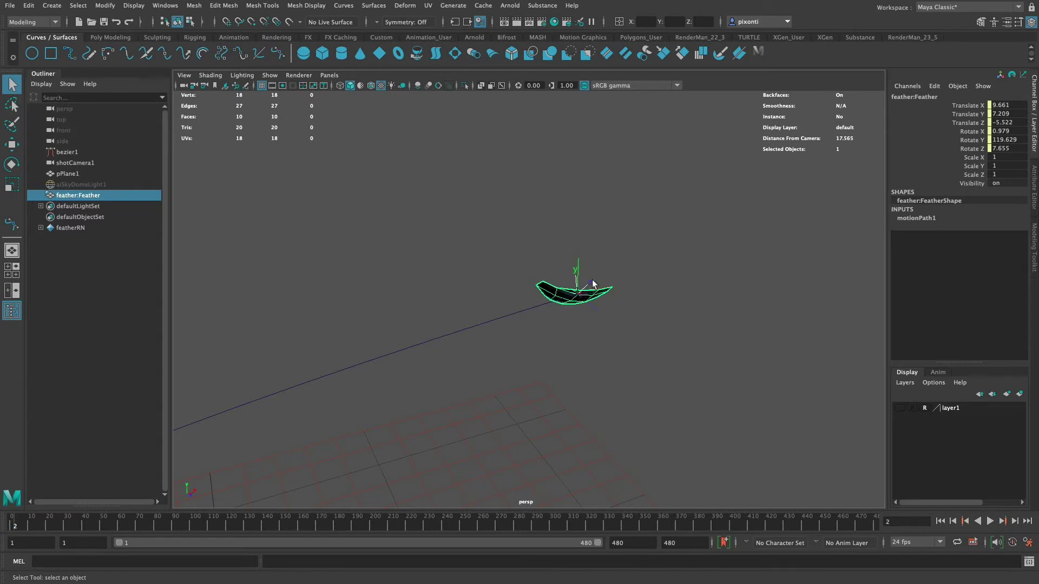
left_click(12, 529)
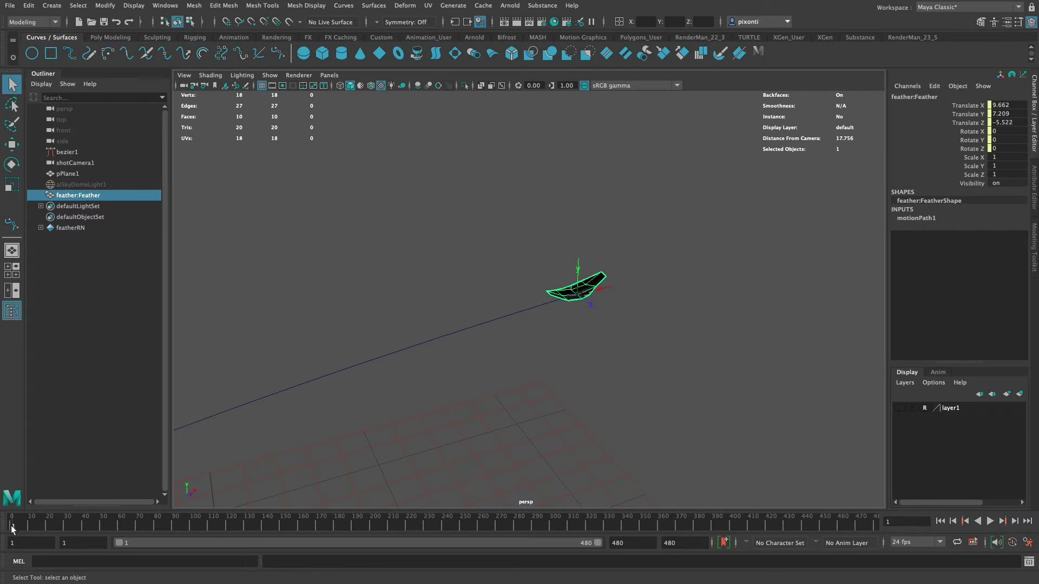
- Show the motion path curve's control vertices, go to frame 58 and select the curve's start vertex
left_click_drag(620, 336, 721, 319, "alt")
left_click_drag(602, 282, 644, 337)
right_click_drag(659, 299, 609, 297)
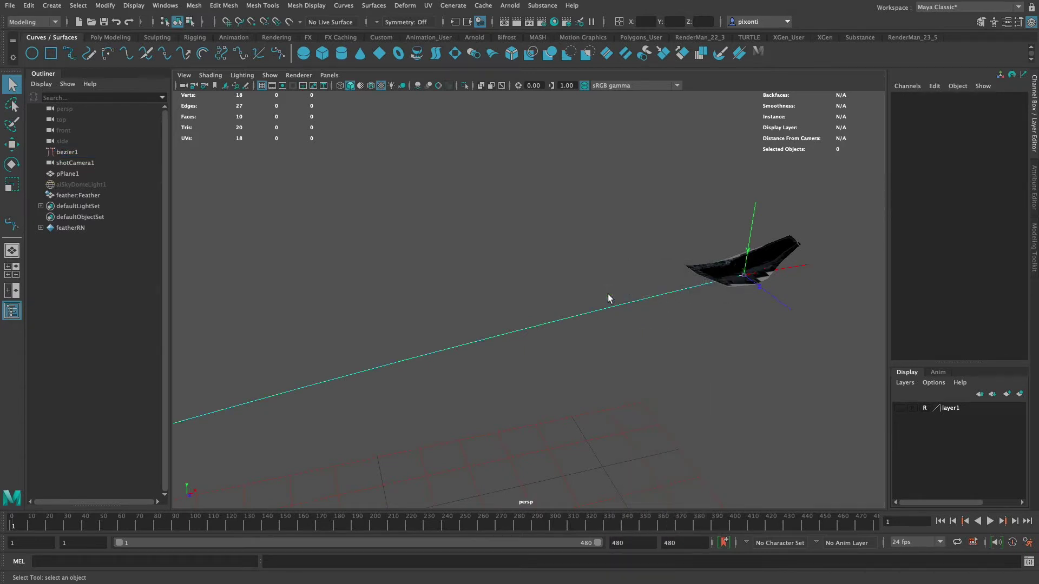
left_click_drag(40, 528, 118, 539)
left_click(739, 274)
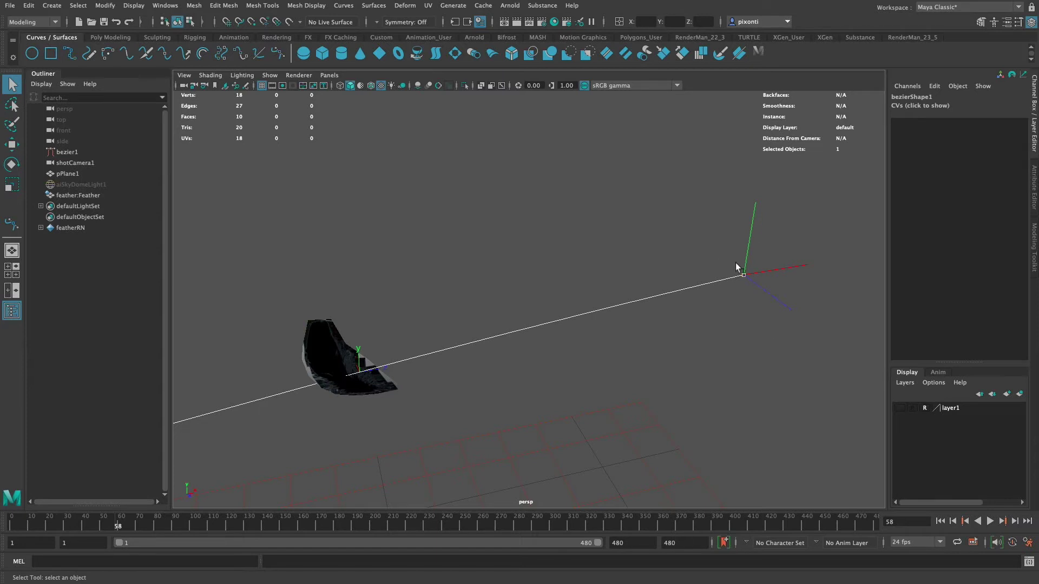
- Compare the tangent handles at the curve's first bend with the start vertex, and scrub the feather back to frame 16
left_click_drag(763, 356, 631, 318, "alt")
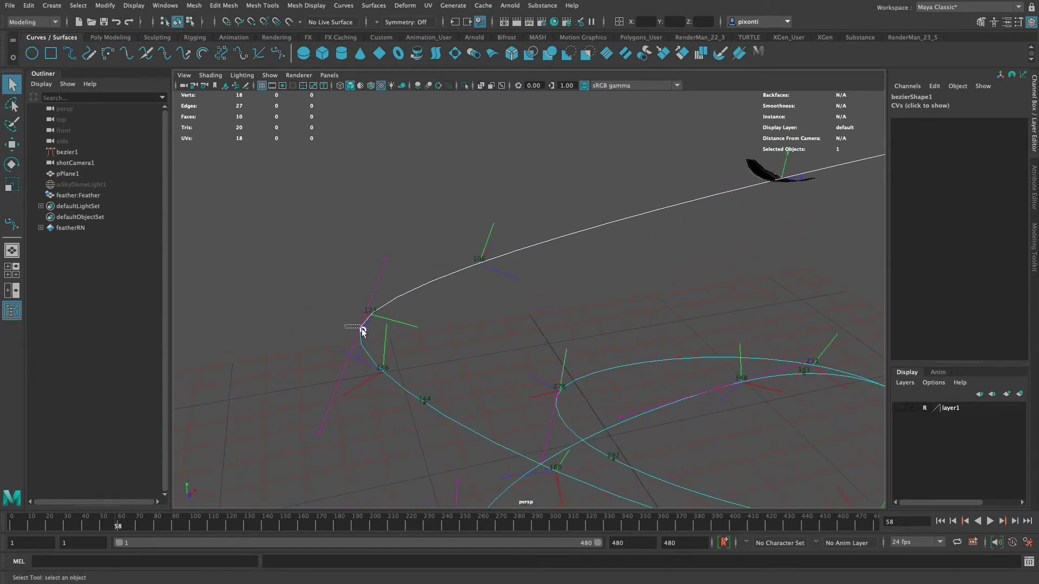
left_click_drag(361, 328, 362, 329)
left_click_drag(411, 273, 415, 396, "alt")
left_click_drag(638, 212, 684, 260)
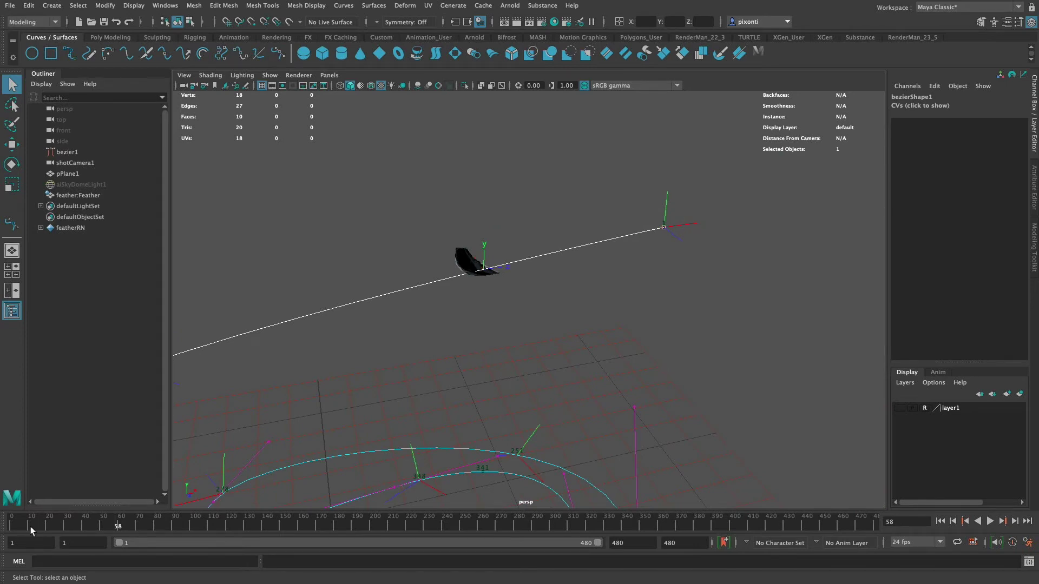
mouse_move(34, 530)
left_mouse_down()
mouse_move(8, 528)
mouse_move(42, 527)
left_mouse_up()
left_click_drag(720, 302, 723, 320, "alt")
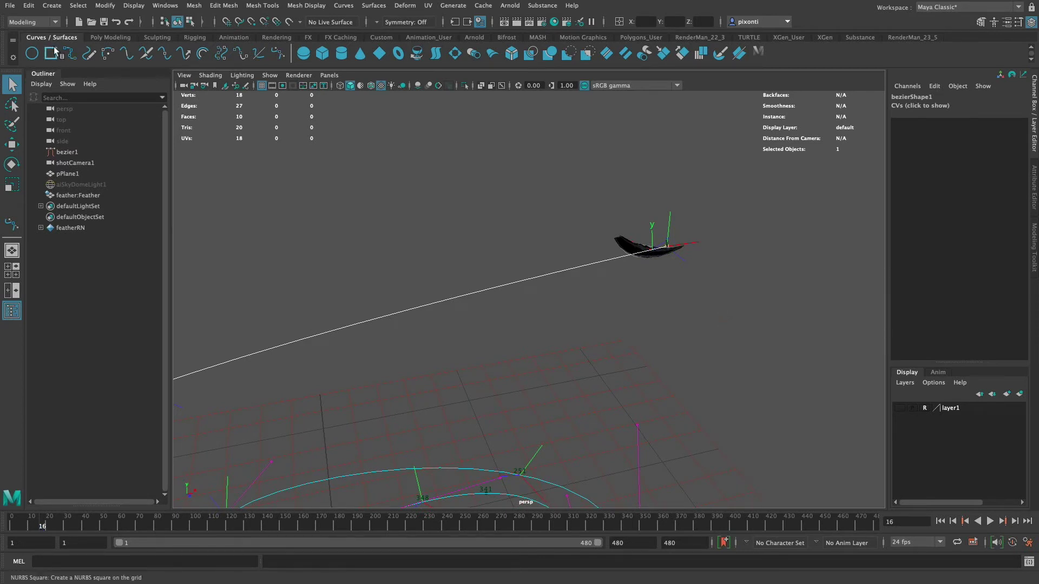
- Try to pull a tangent handle out of the motion path's start anchor with the Bezier Tool
left_click(281, 53)
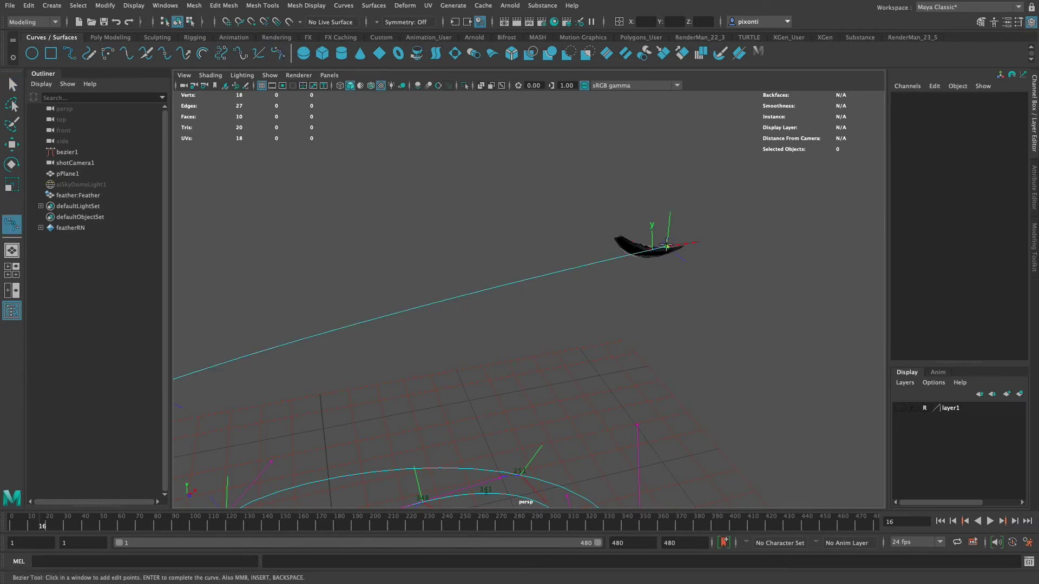
left_click_drag(667, 244, 515, 266)
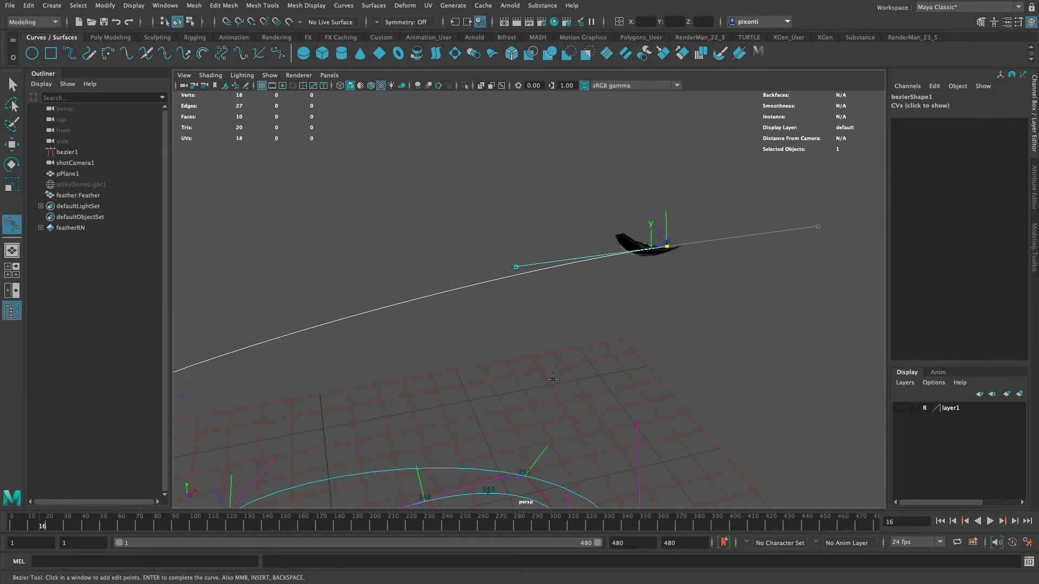
left_click_drag(21, 527, 7, 526)
key("super+z")
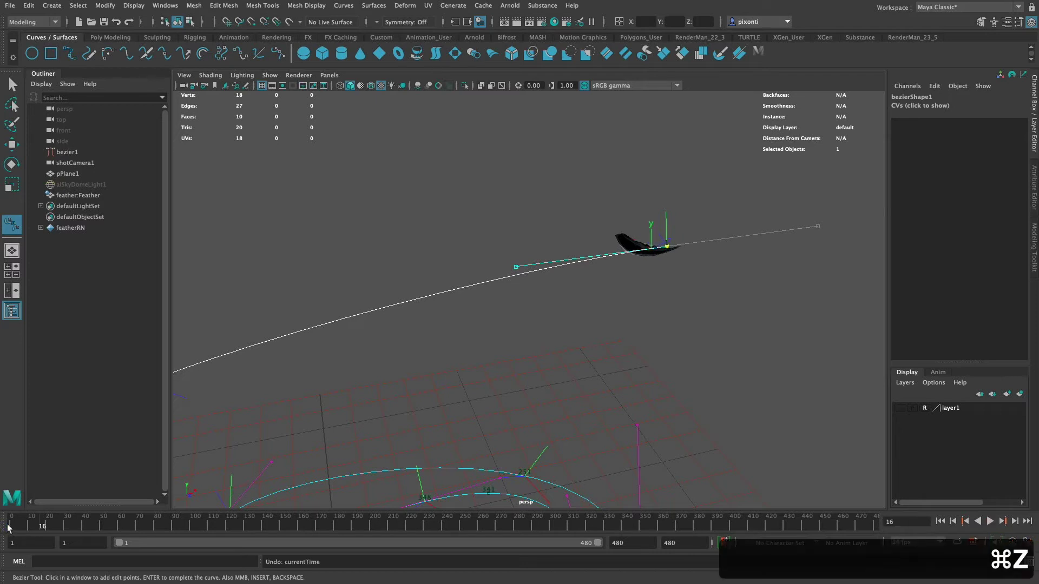
key("super+z")
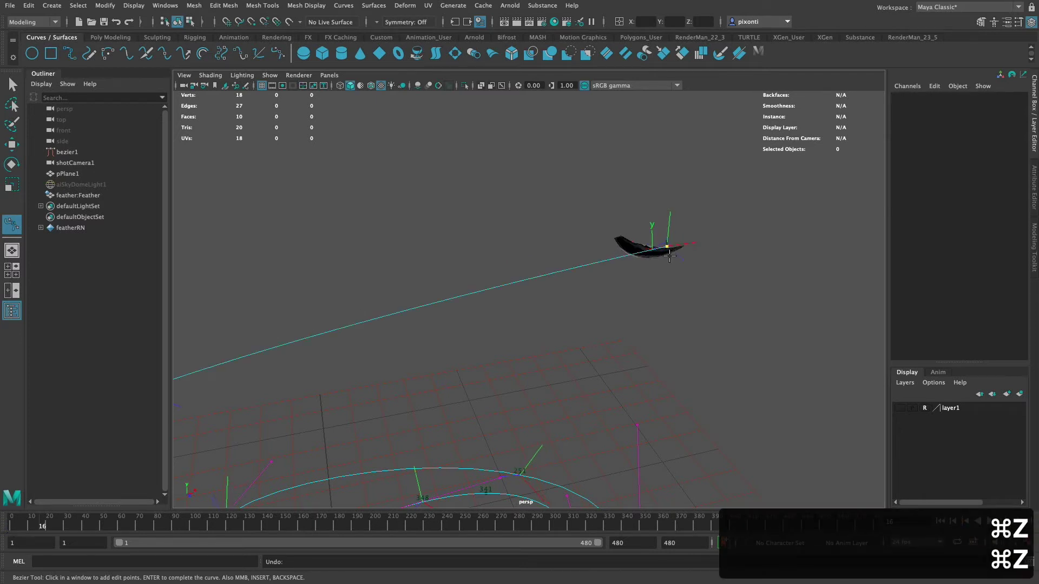
left_click(12, 85)
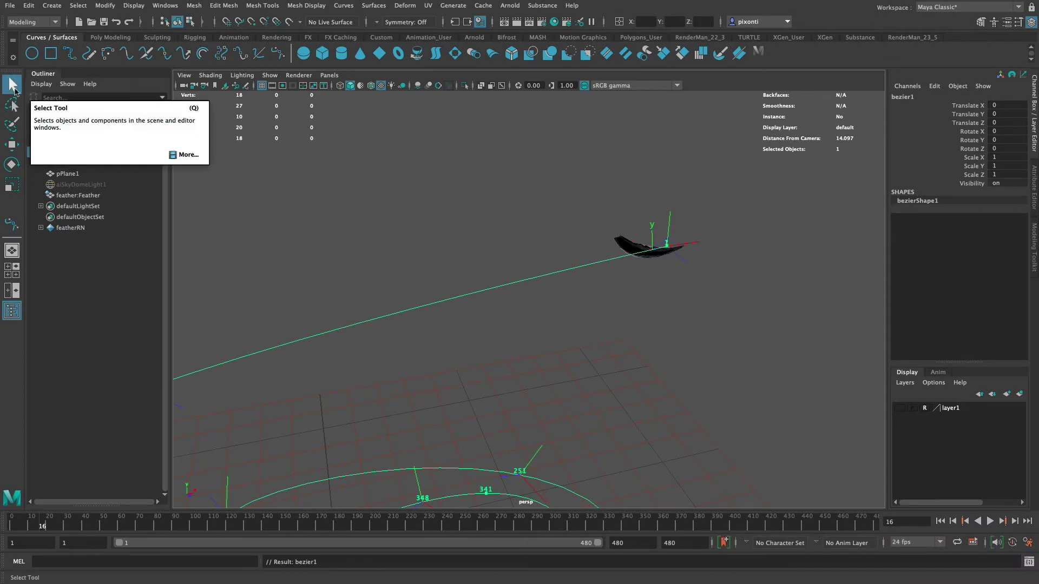
- Go to frame 53 and convert the motion path's start vertex into a Bezier anchor with a tangent handle
key("alt+shift+v")
right_click(668, 248, "shift")
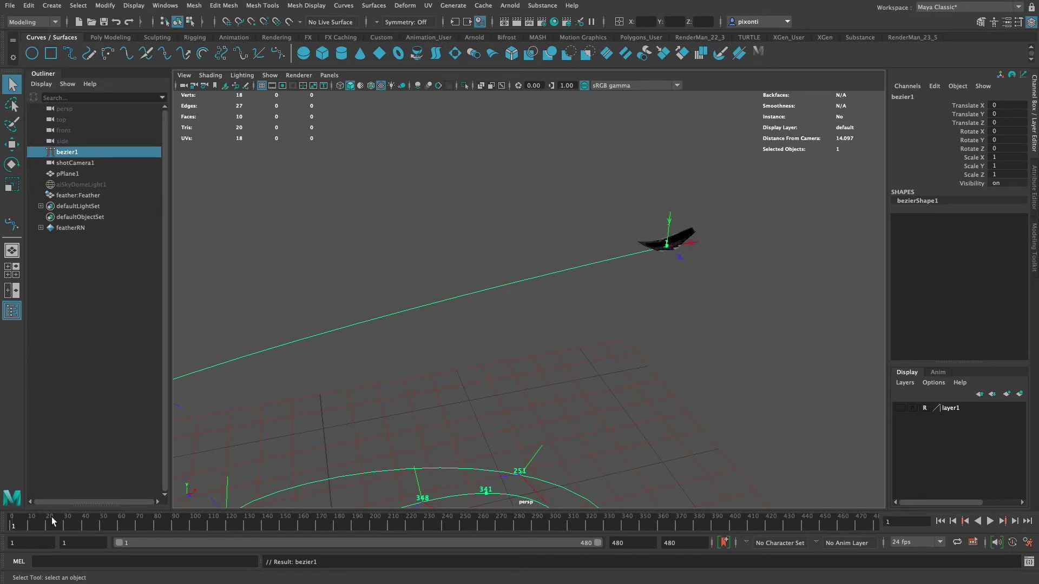
key("alt+v")
left_click(108, 527)
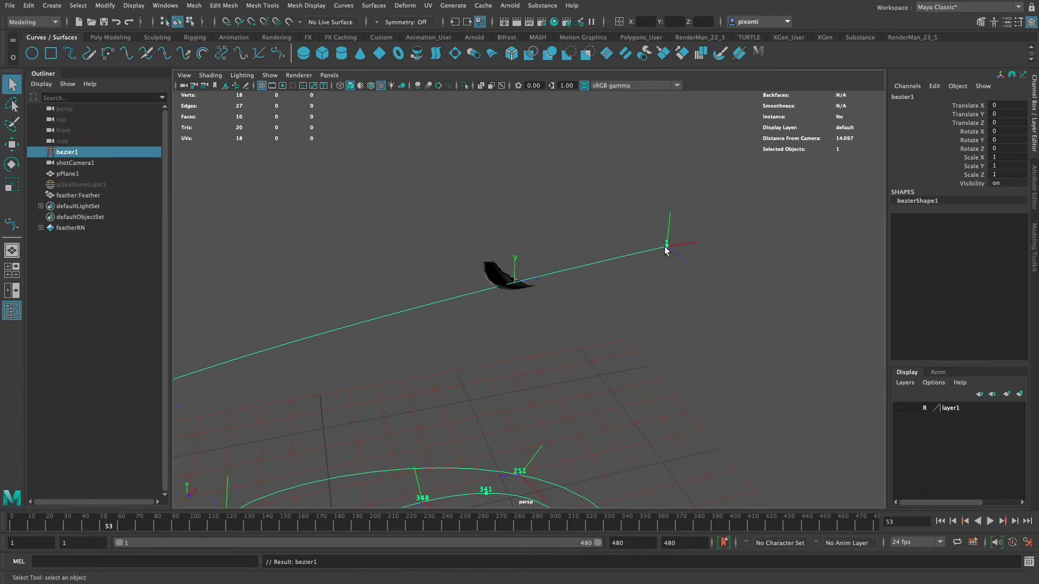
left_click_drag(645, 242, 656, 284)
right_click_drag(655, 250, 601, 256)
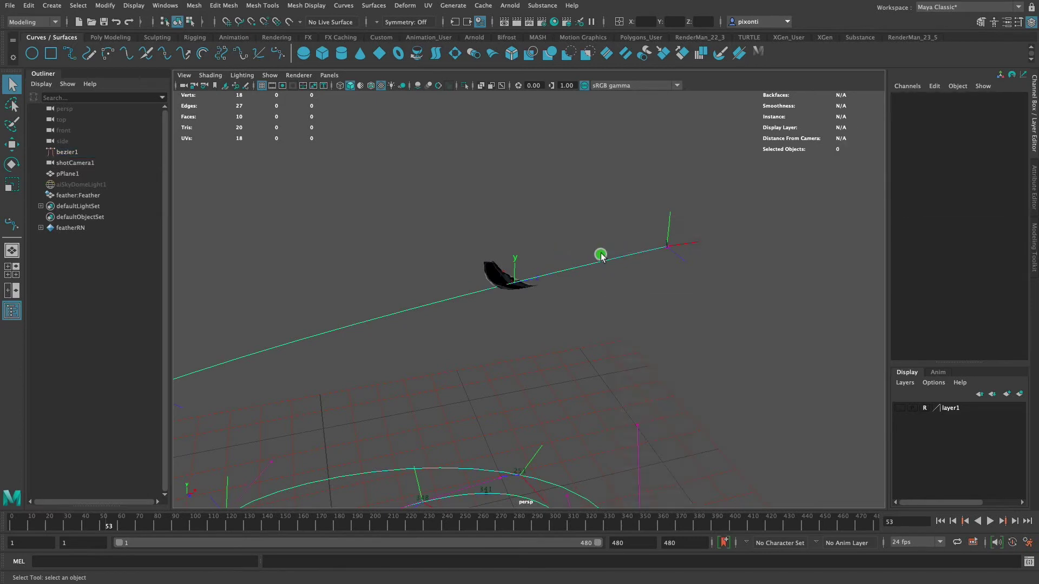
left_click(670, 249)
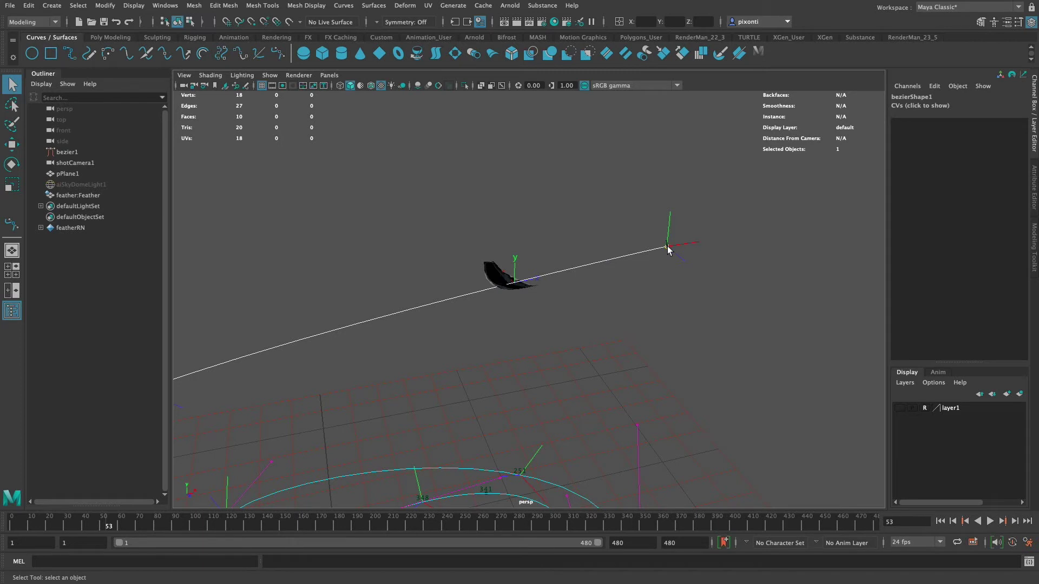
right_click_drag(668, 246, 616, 254)
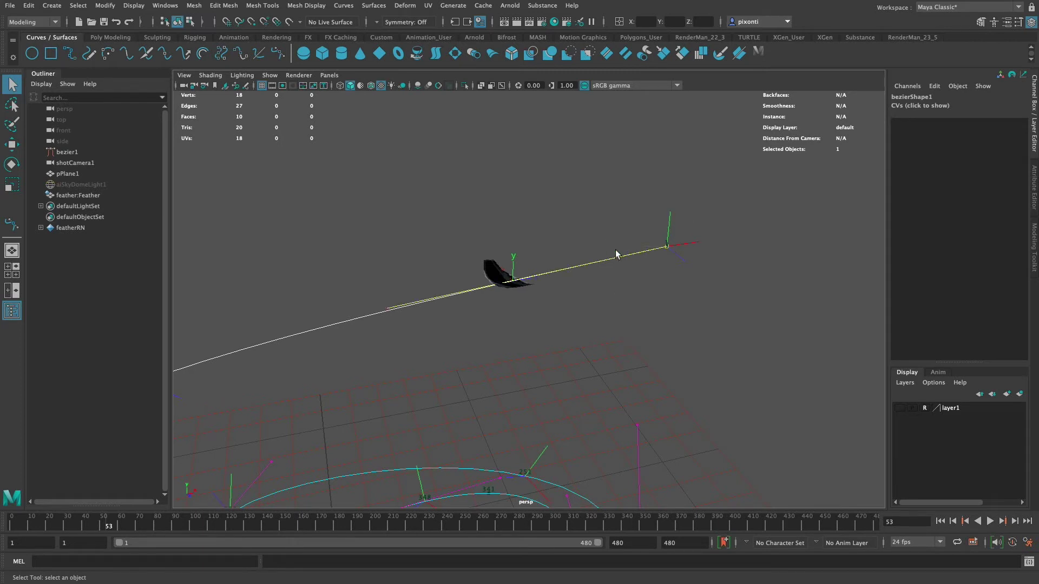
- Raise the start anchor's tangent handle with the Move Tool to bend the beginning of the path
left_click_drag(383, 307, 419, 325)
key("w")
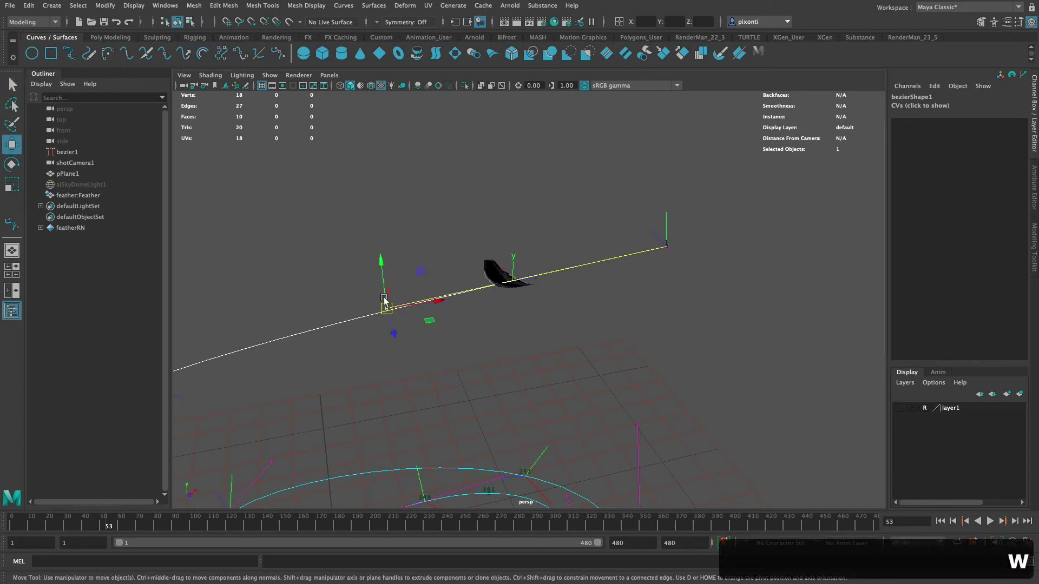
left_click_drag(386, 305, 386, 279)
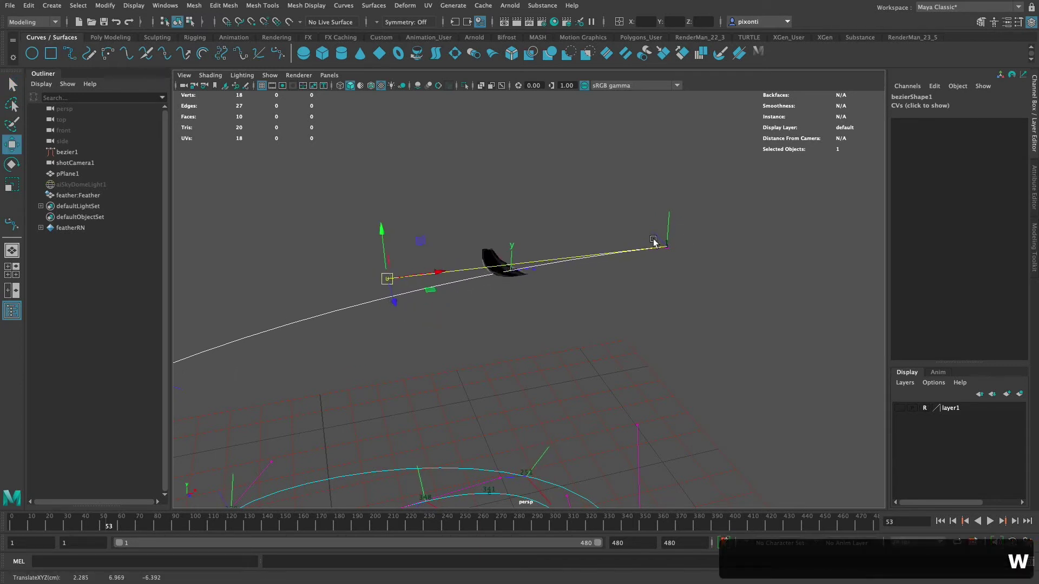
- Reselect the curve's start anchor and reapply the Bezier anchor type to reset its tangent handle
left_click_drag(659, 236, 682, 265)
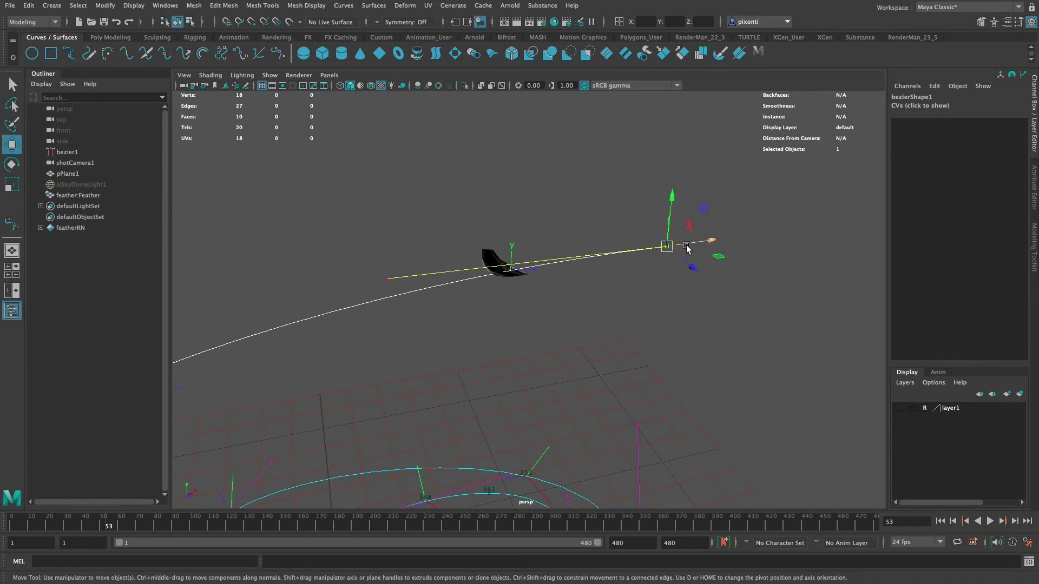
left_click(387, 279)
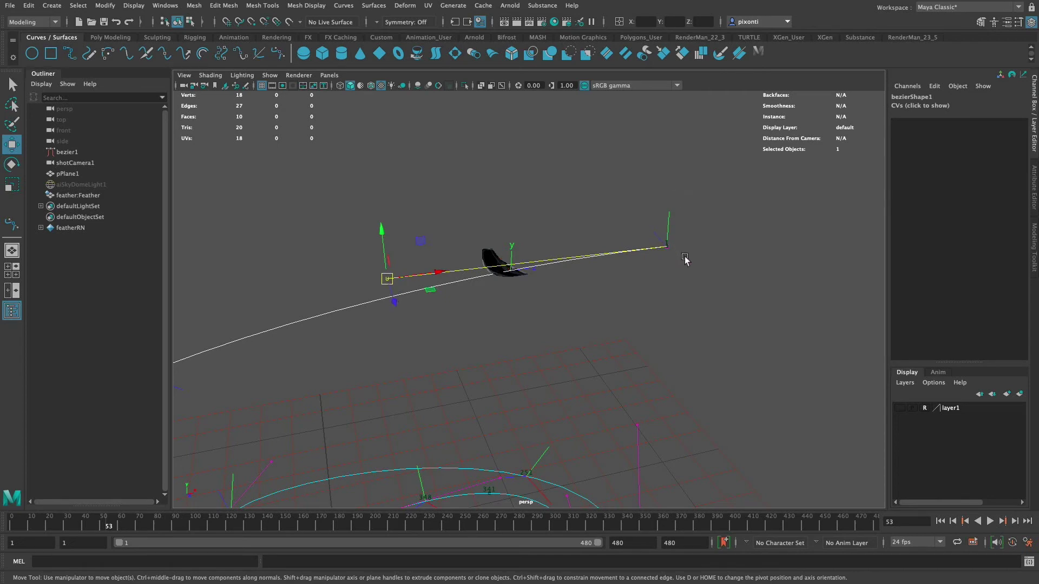
left_click(669, 248)
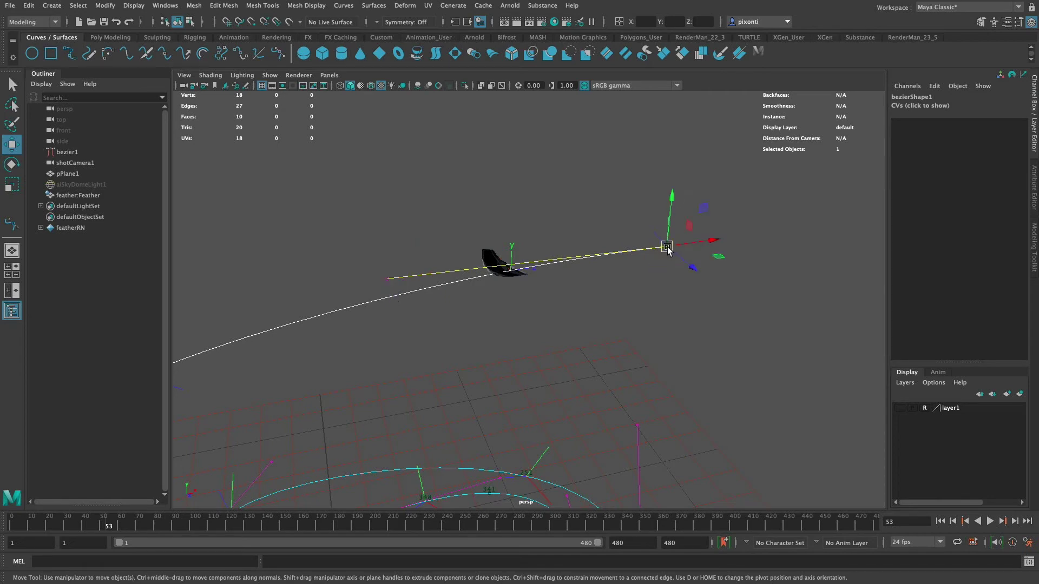
right_click_drag(666, 248, 620, 253, "shift")
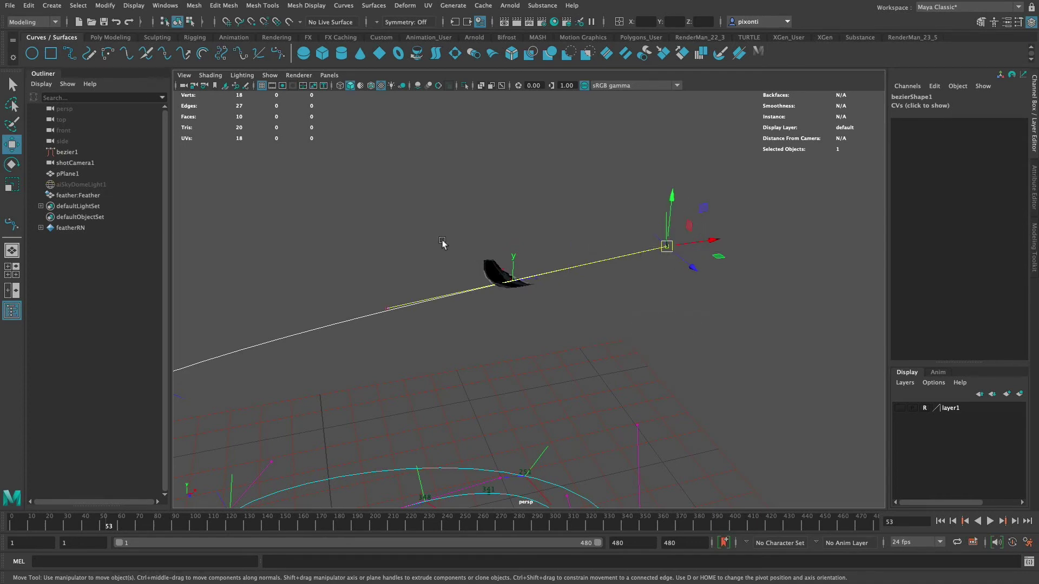
- Raise the start anchor's tangent handle slightly, reapplying the Bezier anchor type in between, to arc the beginning of the motion path
left_click(387, 308)
left_click_drag(387, 306, 386, 280)
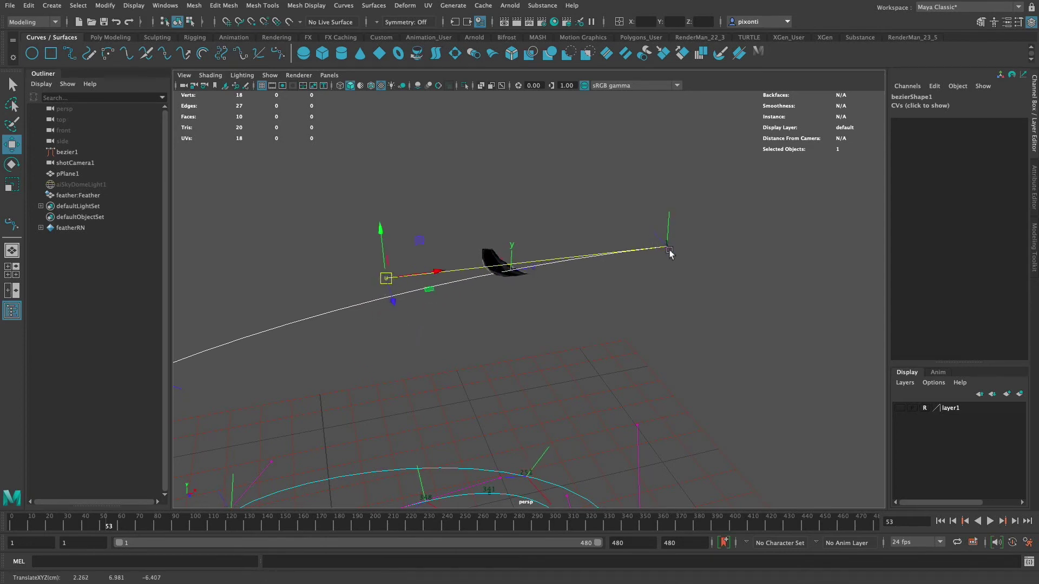
left_click(670, 251)
right_click_drag(669, 245, 617, 244, "shift")
left_click(384, 288)
left_click_drag(385, 289, 384, 282)
- Scrub and play the feather's motion along the opening frames, and return to frame 1
left_click_drag(63, 520, 44, 525)
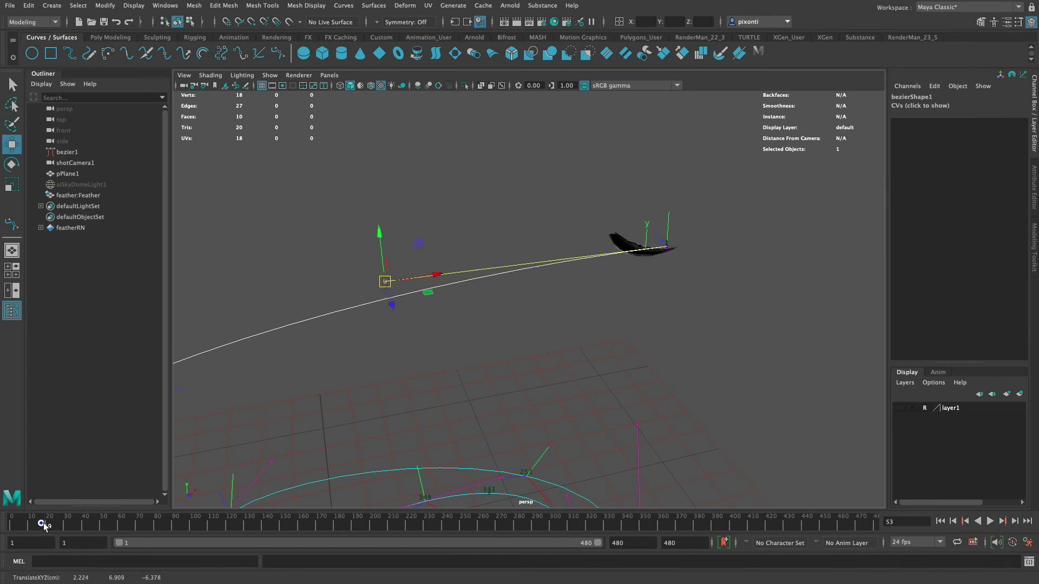
key("alt+v")
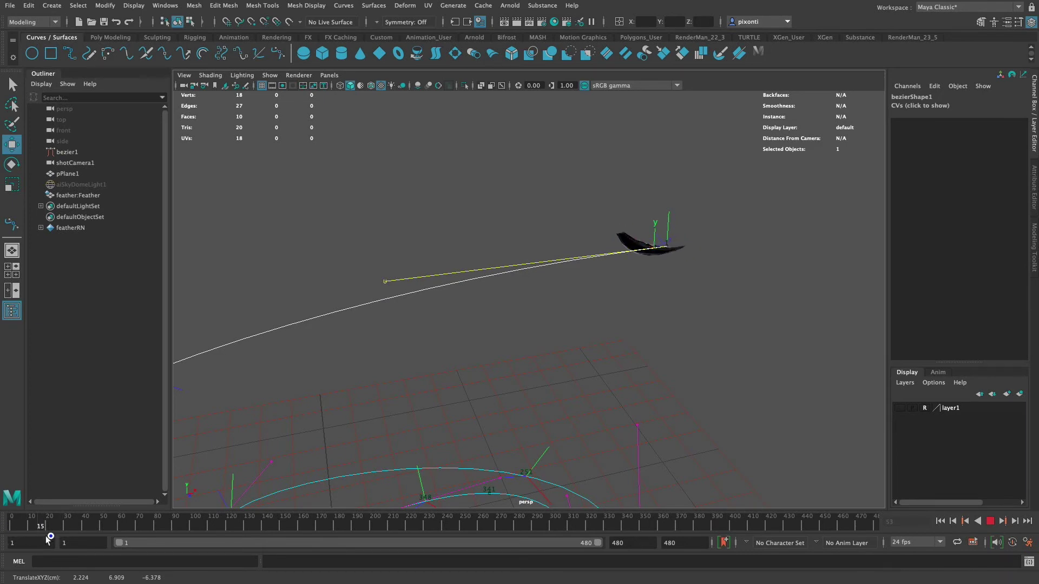
left_click(2, 526)
- Examine the anchor and tangent handle at the end of the motion path
left_click_drag(676, 244, 618, 417, "alt")
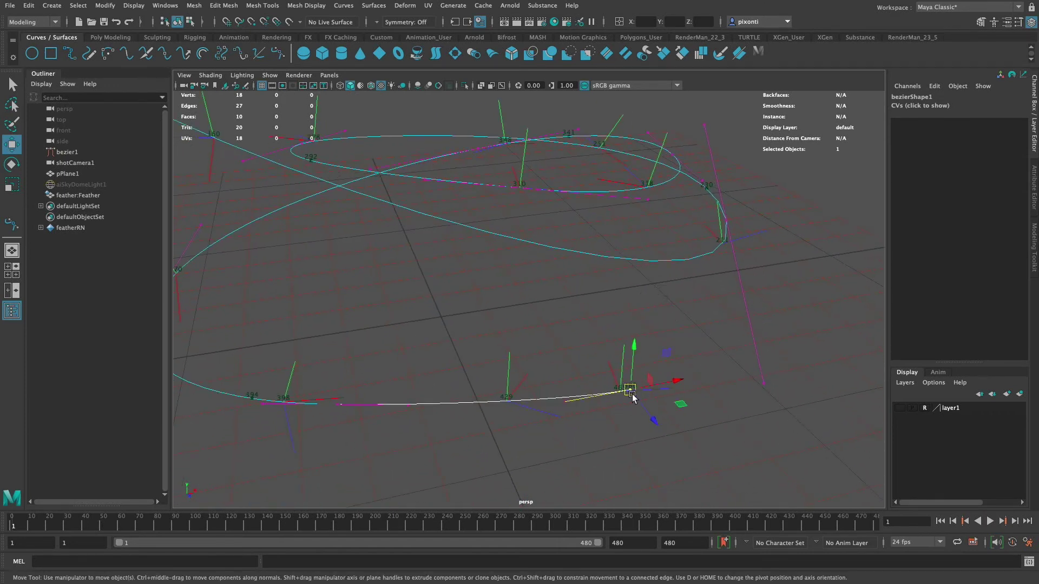
left_click(565, 401)
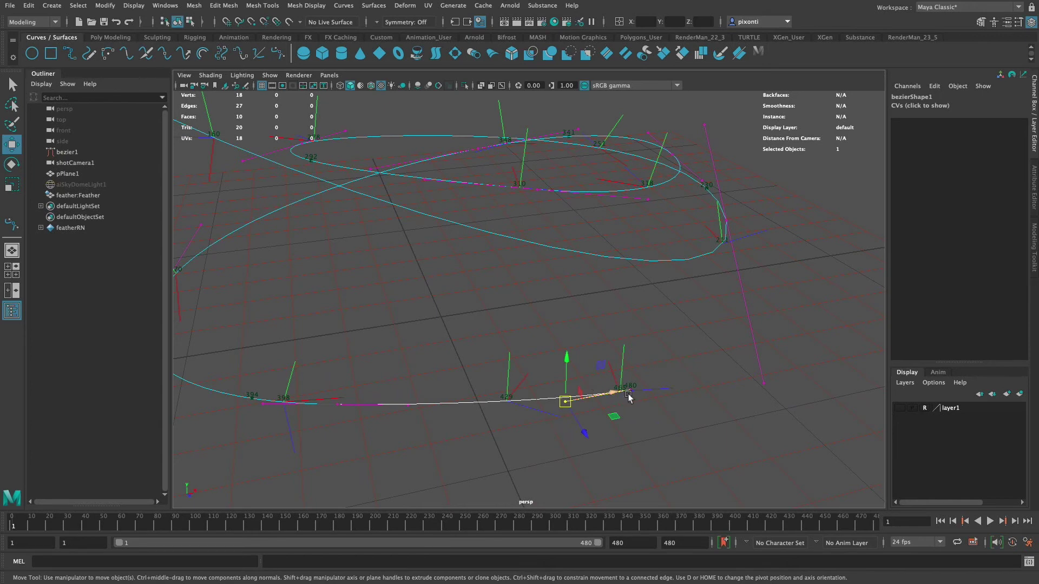
left_click_drag(652, 372, 622, 420)
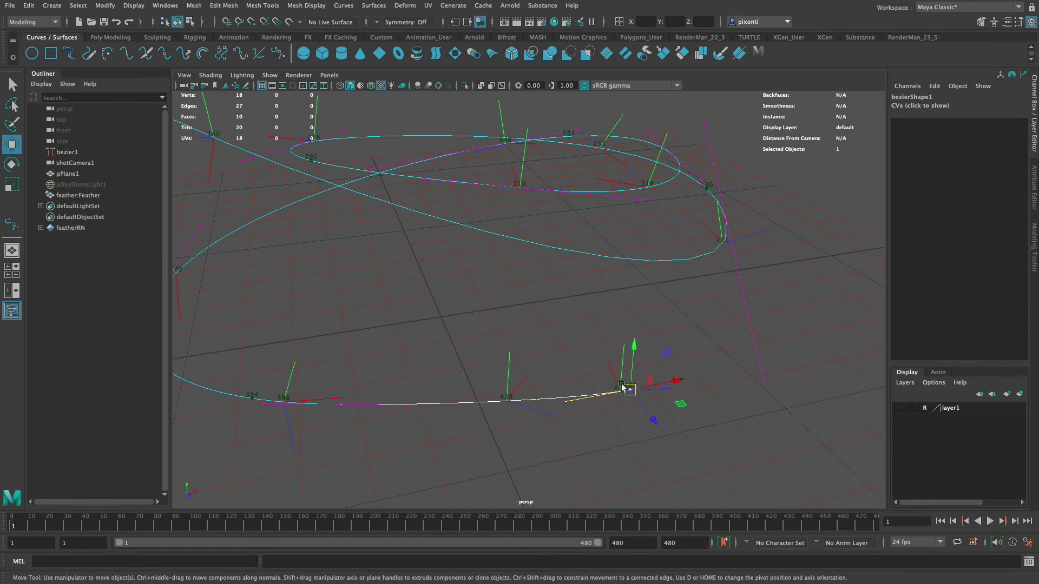
- Select the path's end markers and display the U Value curve of motionPath1 in the Graph Editor
left_click(628, 388)
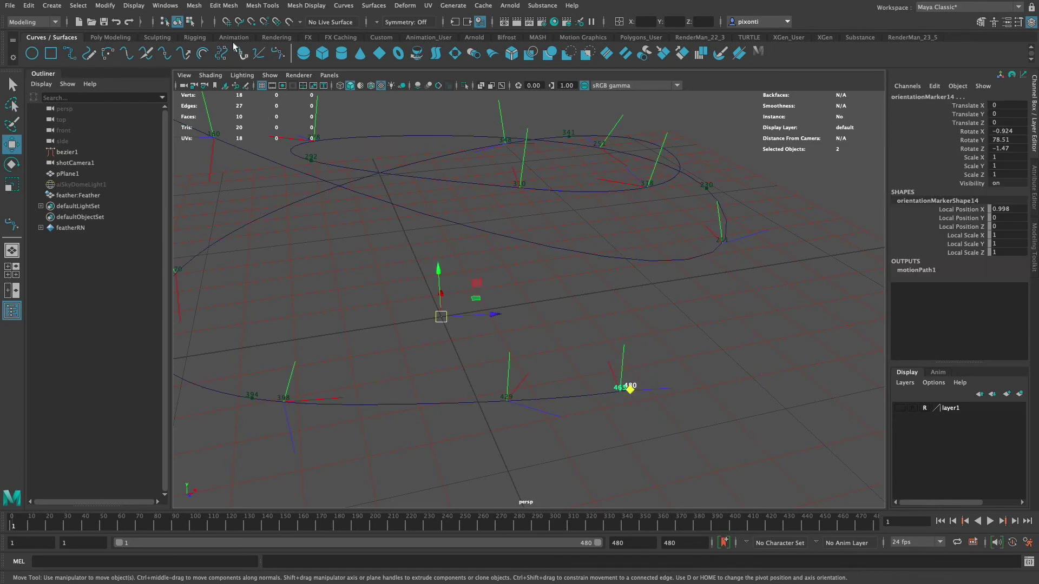
left_click(171, 9)
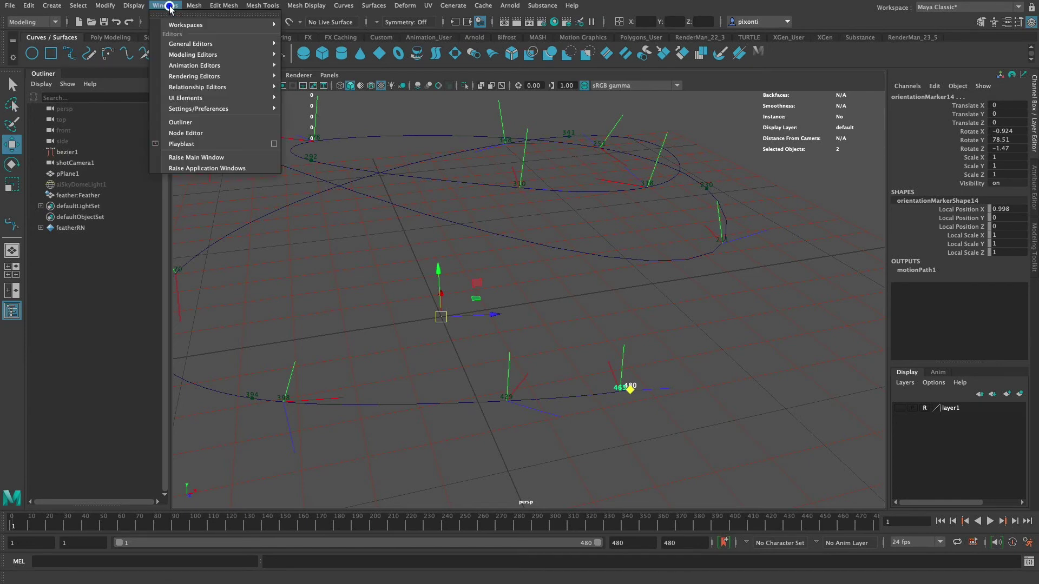
mouse_move(218, 66)
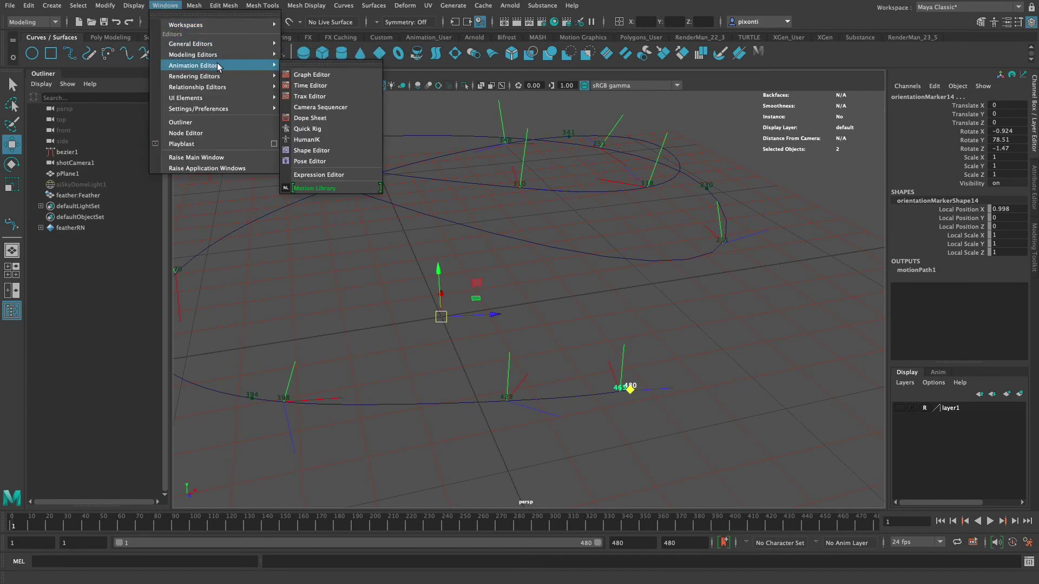
left_click(331, 74)
mouse_move(648, 179)
left_mouse_down()
mouse_move(600, 390)
mouse_move(645, 179)
left_mouse_up()
left_click(929, 271)
left_click(274, 268)
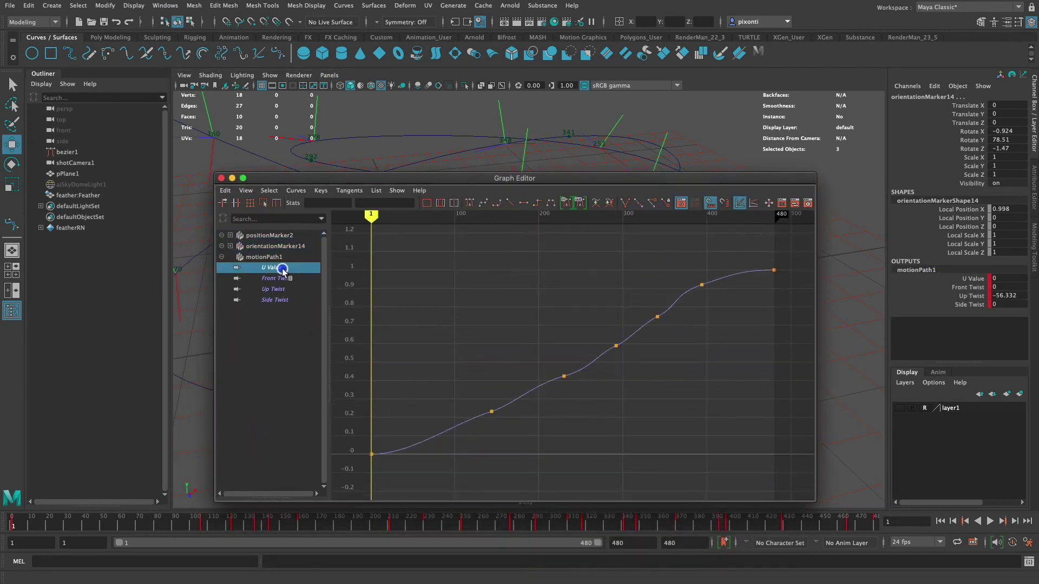
- Check the frames and values of the first and last keys on the U Value curve
left_click(774, 270)
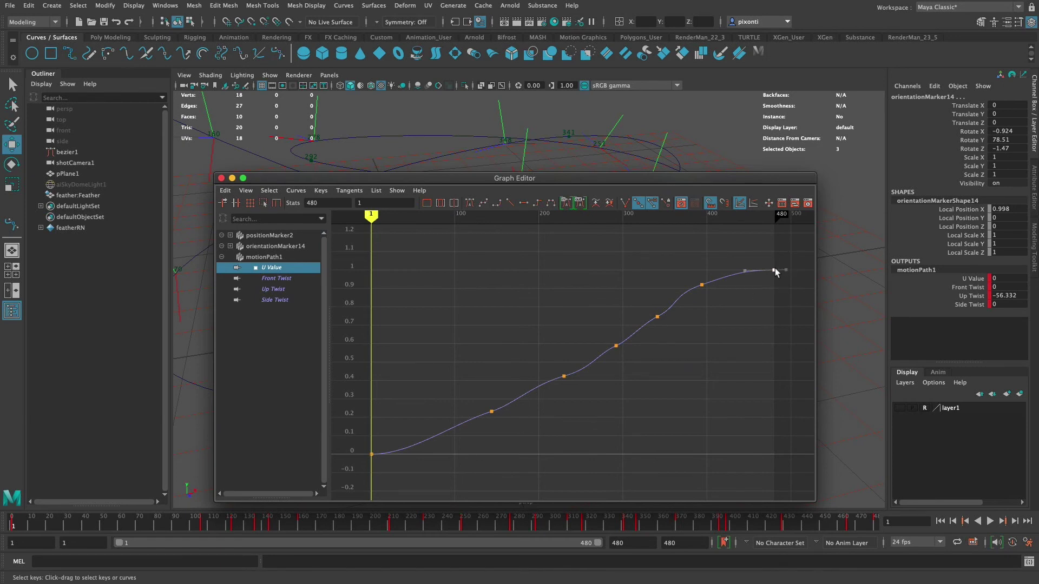
left_click(369, 203)
left_click(372, 454)
left_click(774, 270)
left_click(351, 201)
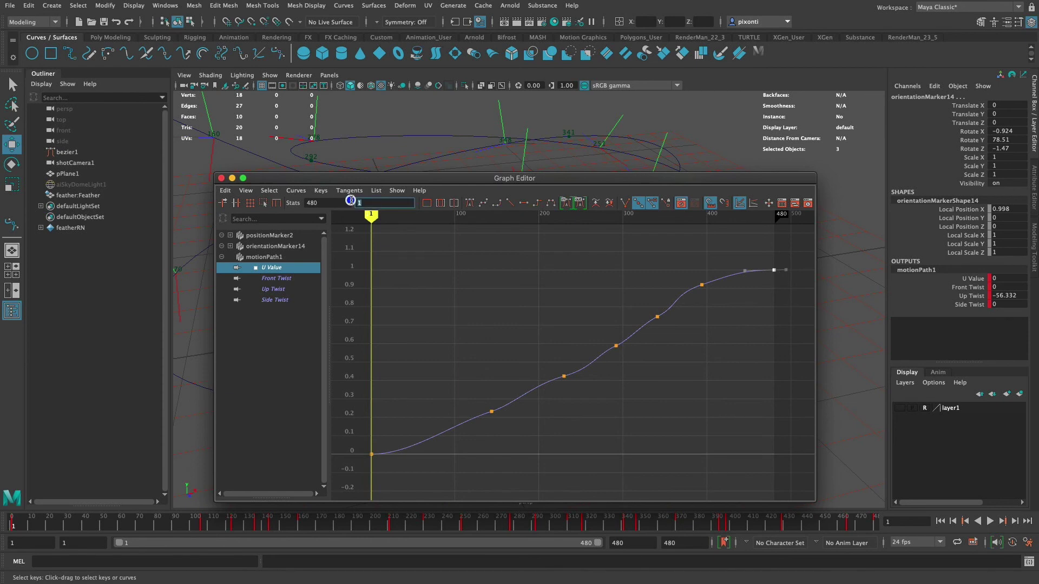
- Display the Front Twist, Up Twist and Side Twist curves together, select their last keys, and open the keys' frame value for editing
left_click(283, 280)
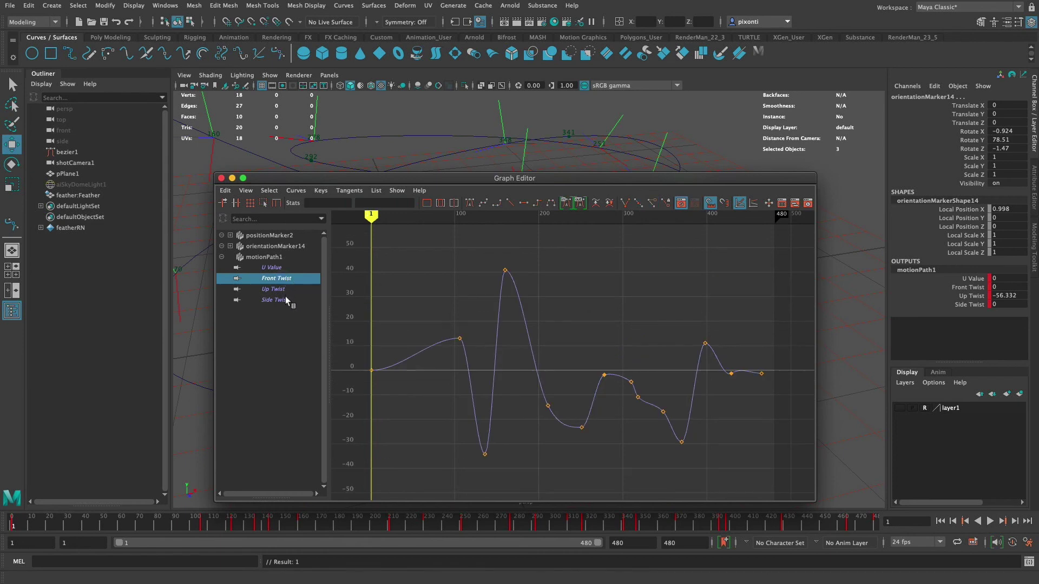
left_click(285, 290, "shift")
left_click(286, 299, "shift")
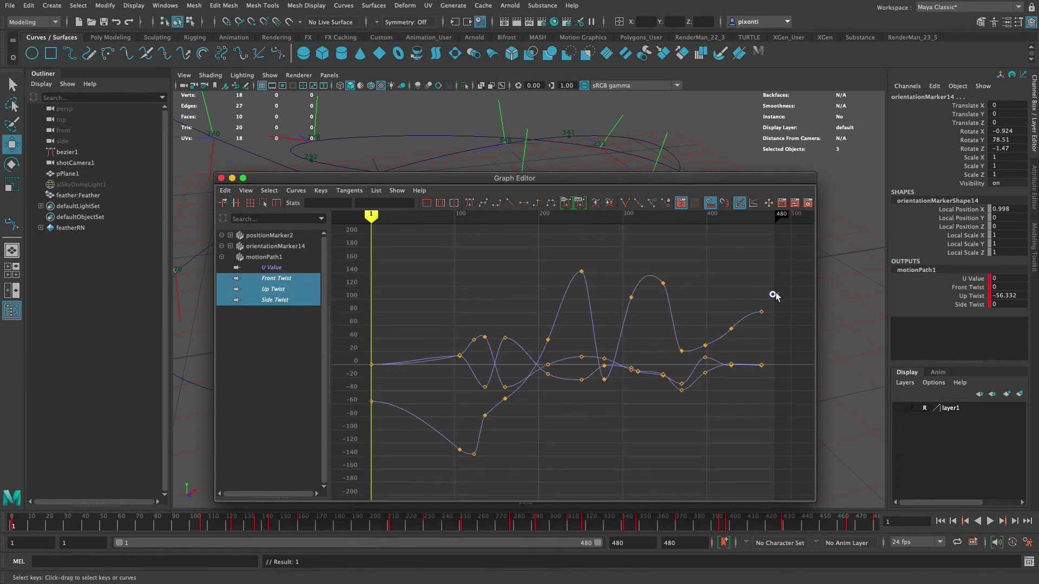
left_click_drag(768, 297, 749, 399)
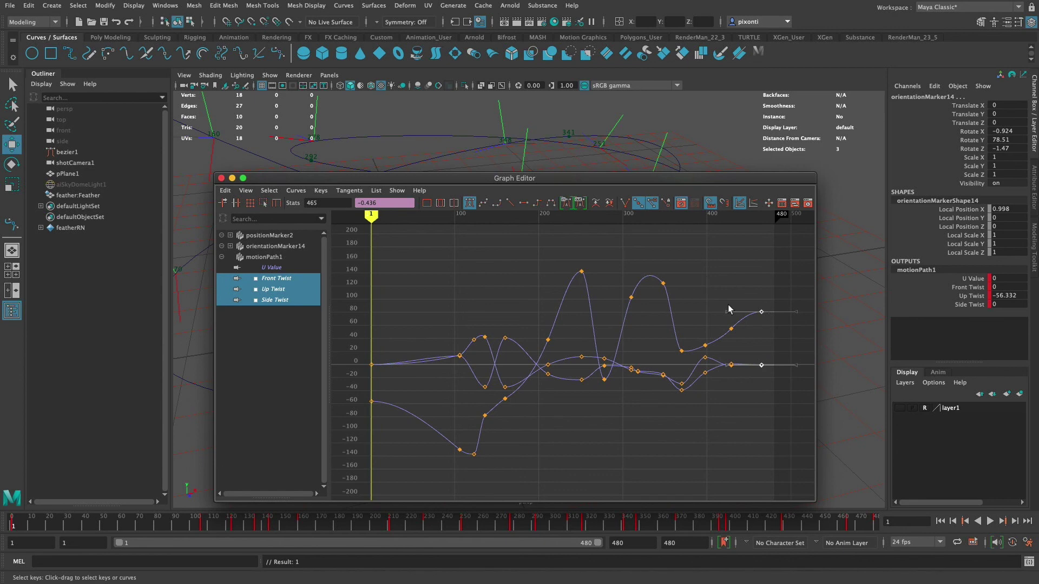
double_click(323, 204)
- Redisplay the U Value curve, close the Graph Editor, and select the feather at the start of the path
left_click(252, 268)
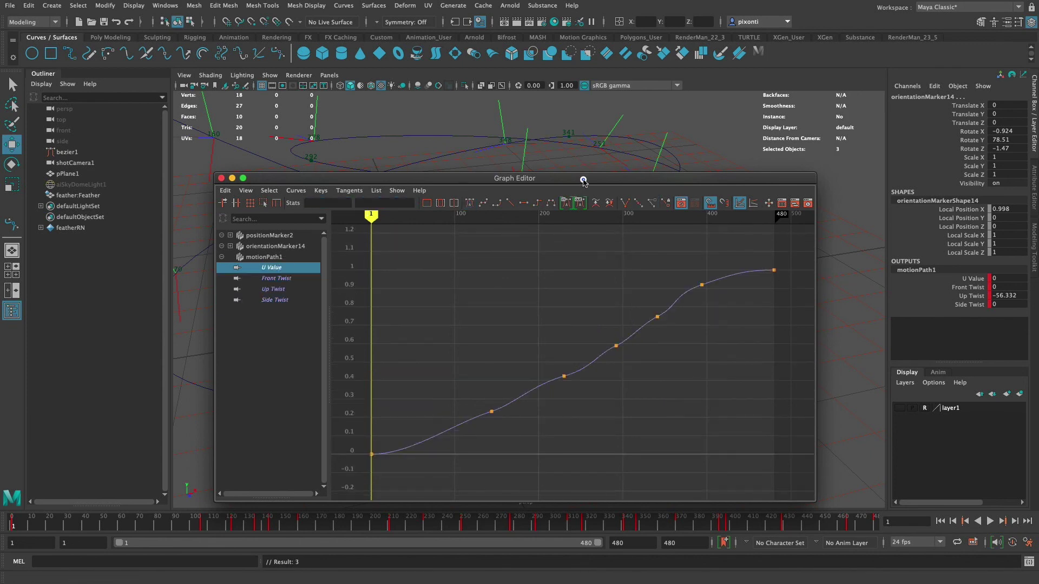
left_click_drag(583, 179, 584, 213)
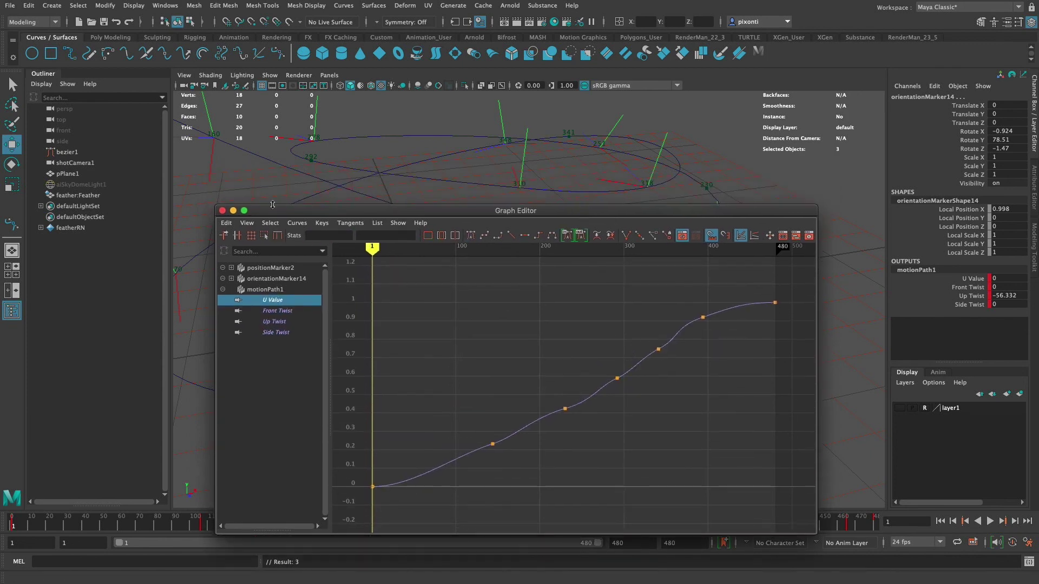
left_click(223, 211)
left_click_drag(671, 271, 671, 339, "alt")
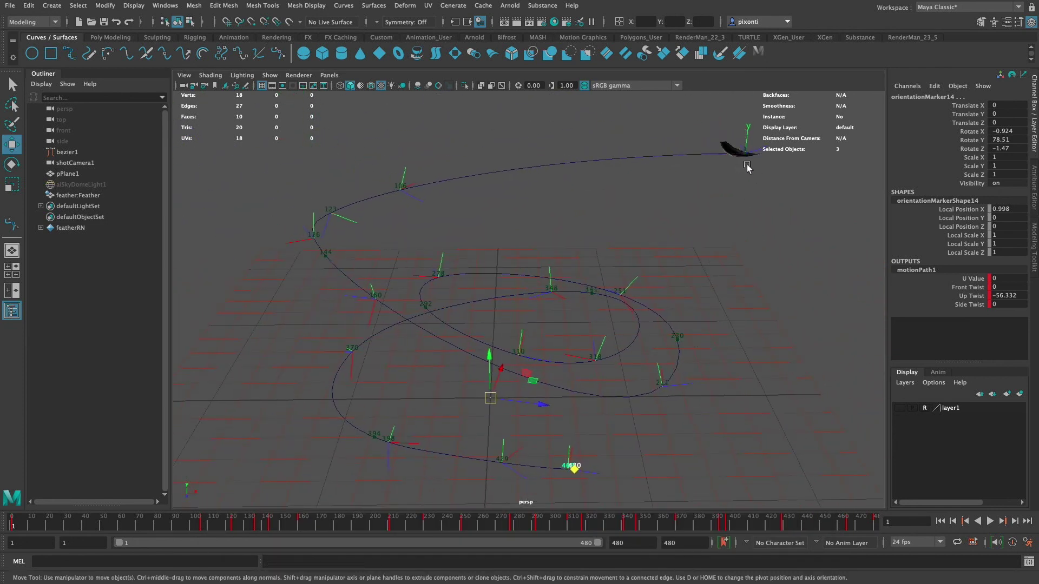
left_click(730, 151)
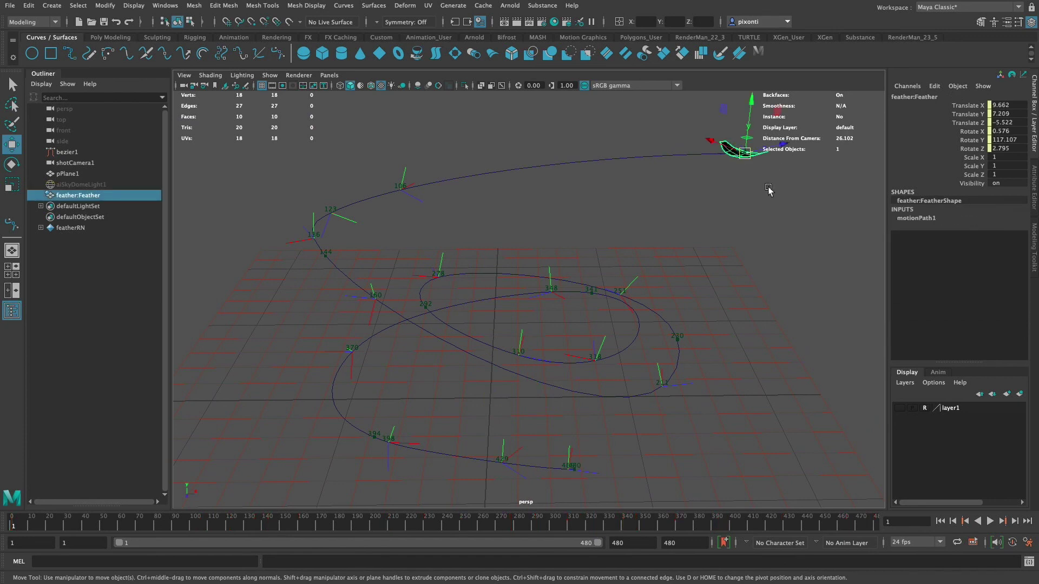